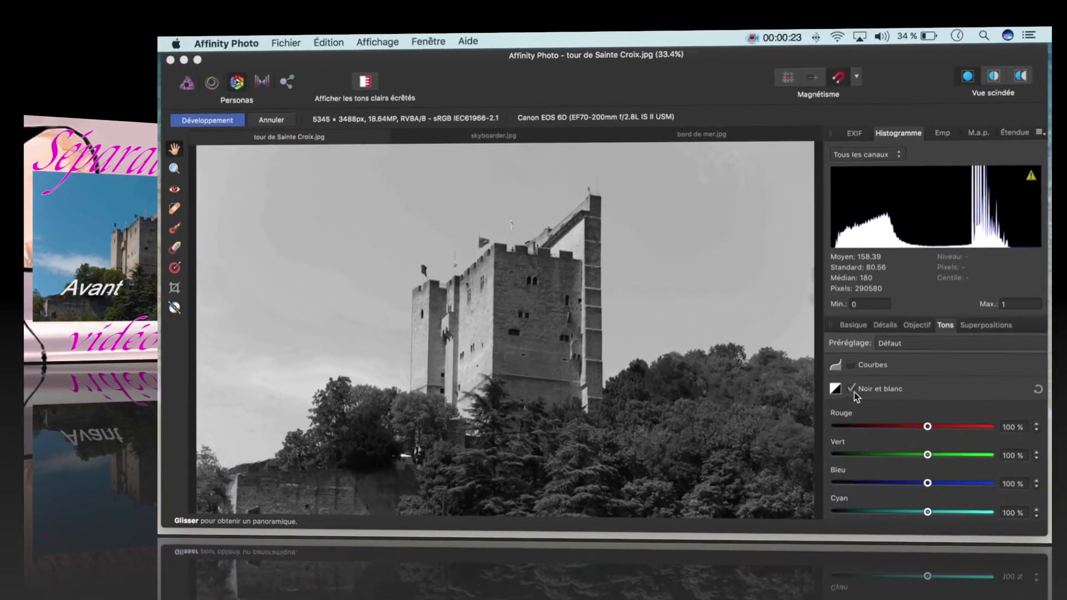
# Untick Noir et blanc to restore the castle's colour and enable Séparation des tons
pyautogui.click(852, 390)
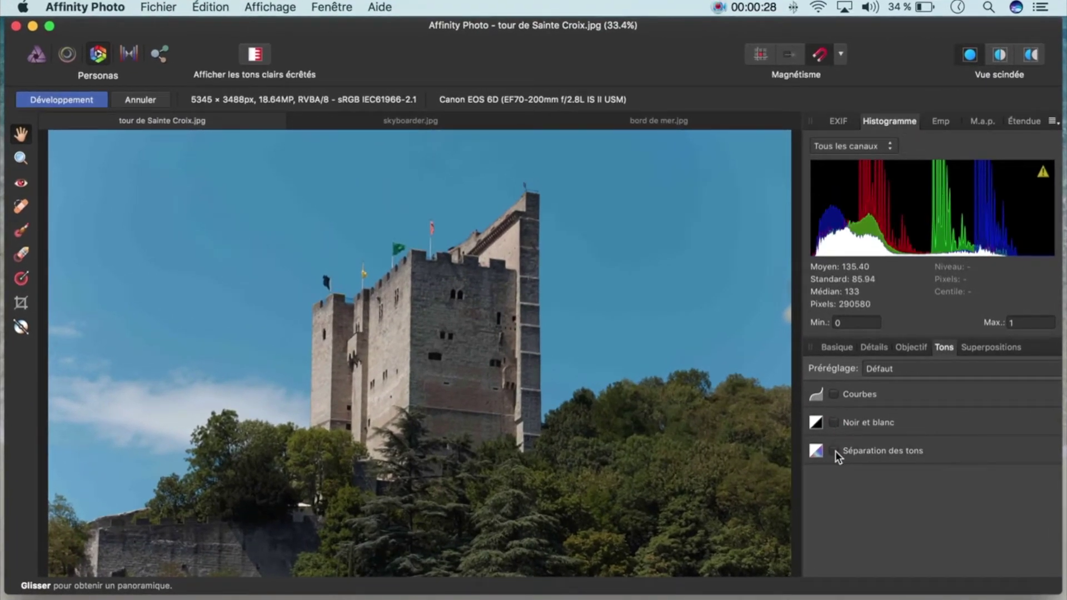
pyautogui.click(834, 450)
pyautogui.scroll(-2, 836, 452)
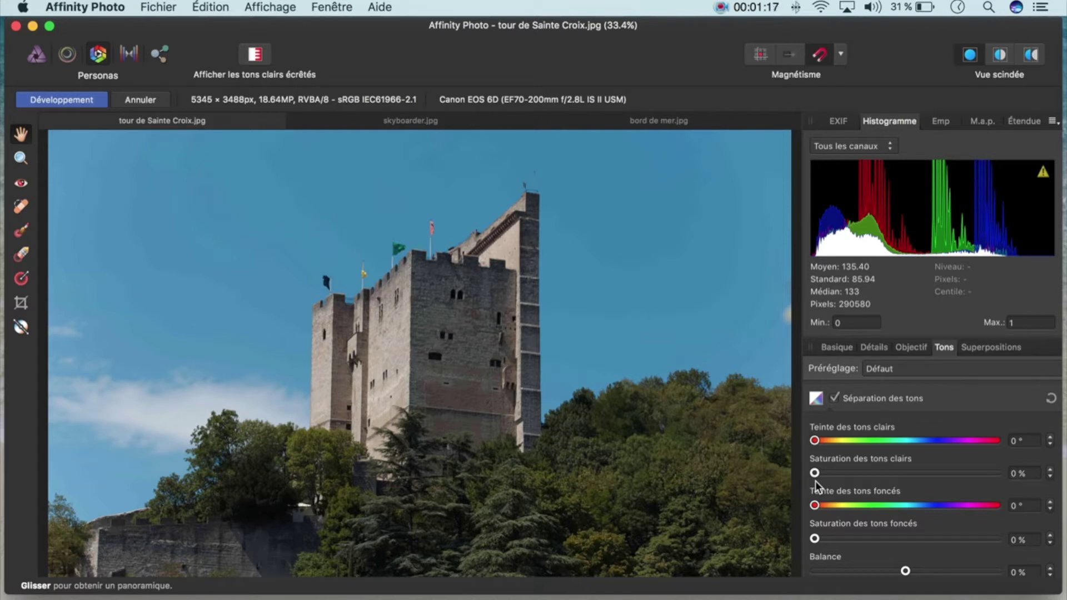
pyautogui.click(817, 441)
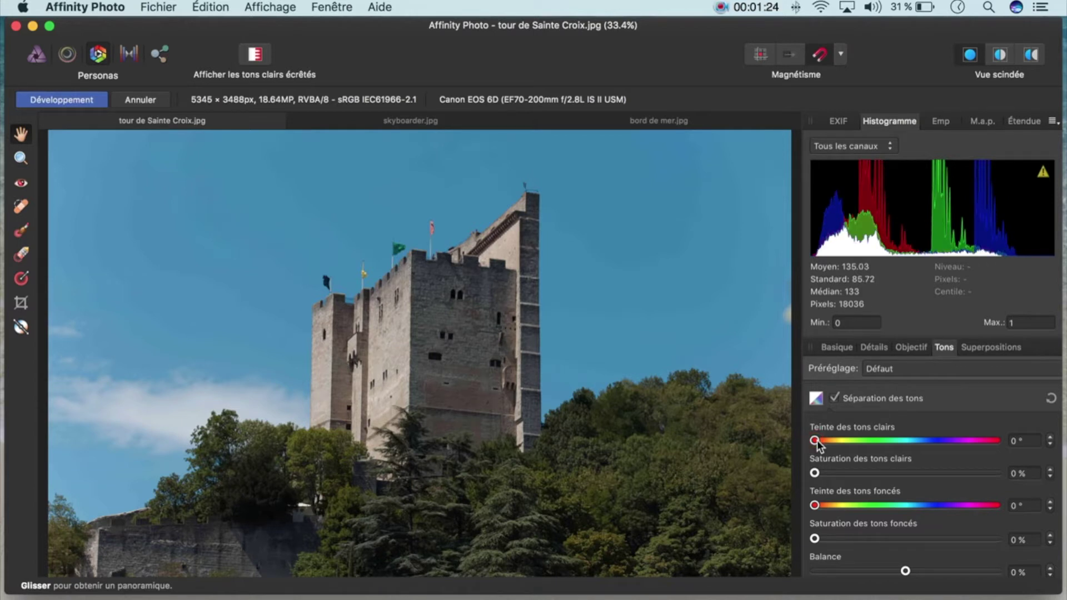
pyautogui.click(815, 472)
pyautogui.moveTo(815, 473); pyautogui.dragTo(998, 477)
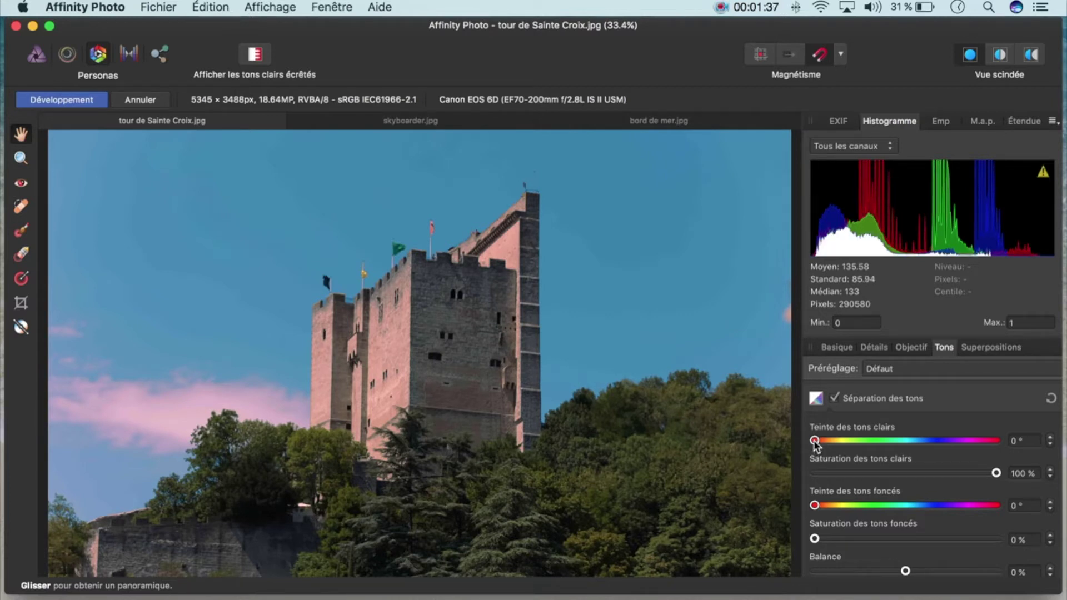
pyautogui.moveTo(814, 440); pyautogui.dragTo(1008, 462)
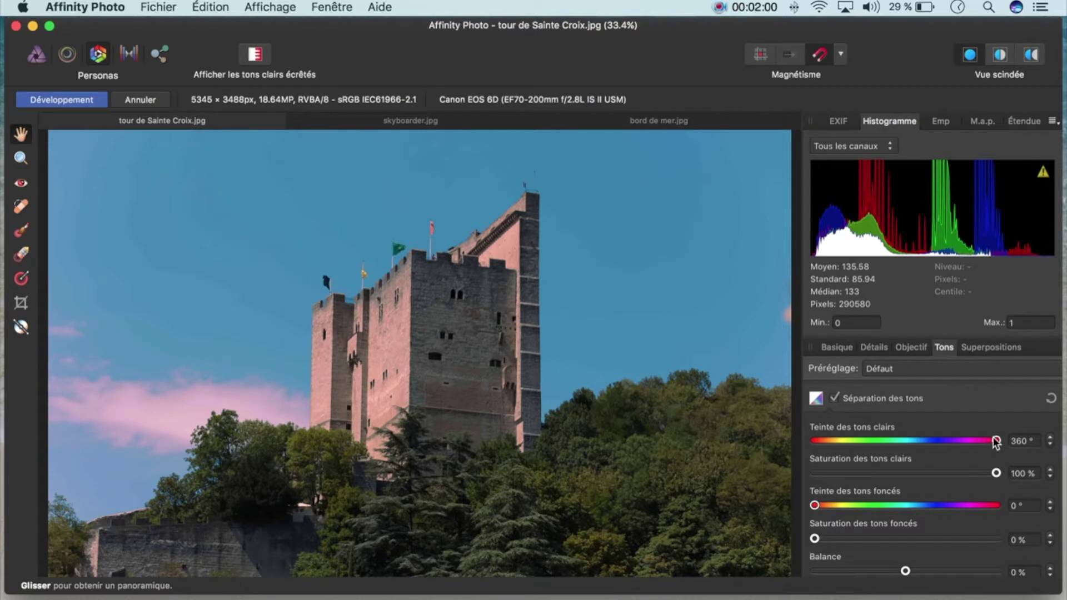
pyautogui.moveTo(996, 440); pyautogui.dragTo(814, 442)
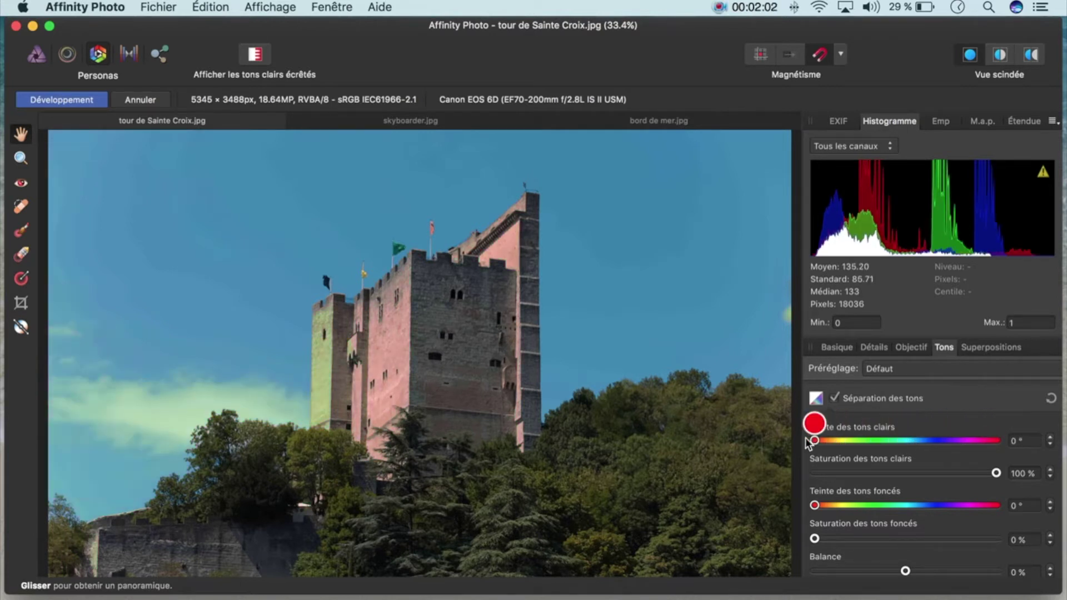
pyautogui.moveTo(996, 473); pyautogui.dragTo(814, 473)
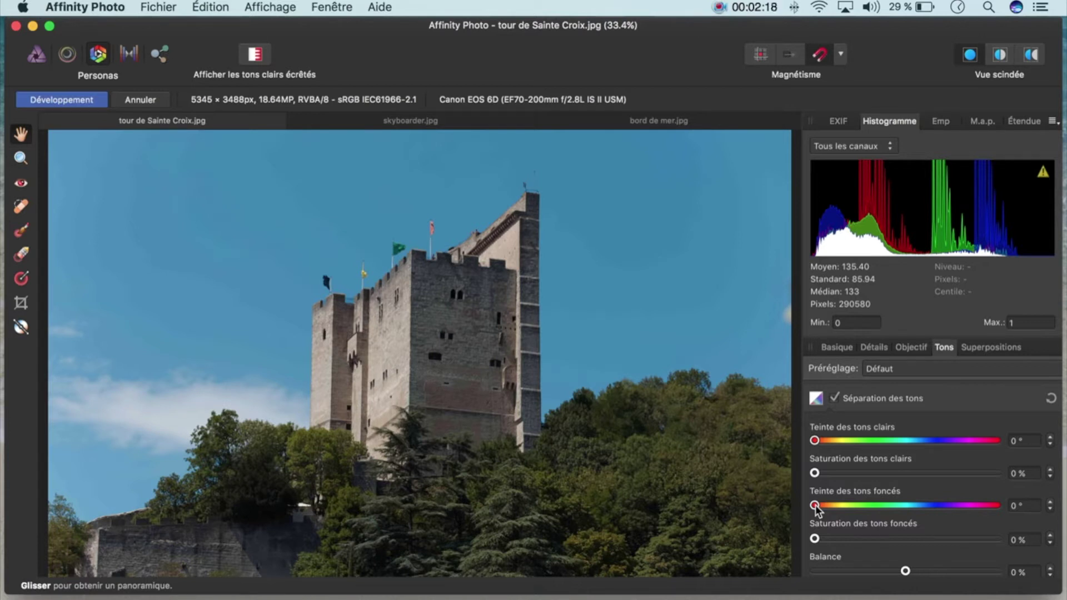
pyautogui.moveTo(815, 540); pyautogui.dragTo(1010, 549)
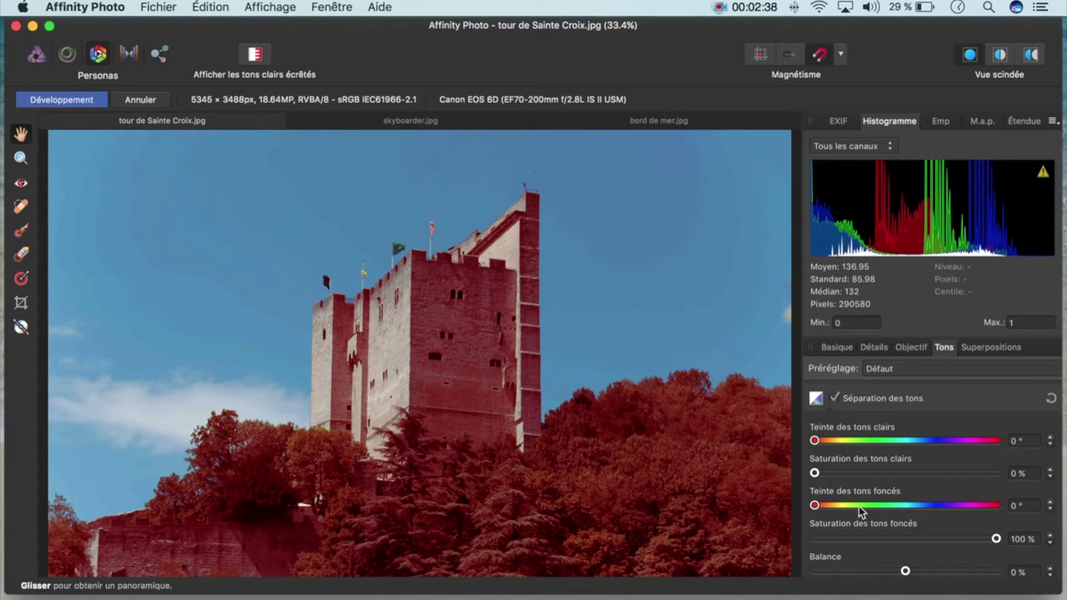
pyautogui.moveTo(814, 504)
pyautogui.mouseDown()
pyautogui.moveTo(958, 533)
pyautogui.moveTo(812, 518)
pyautogui.mouseUp()
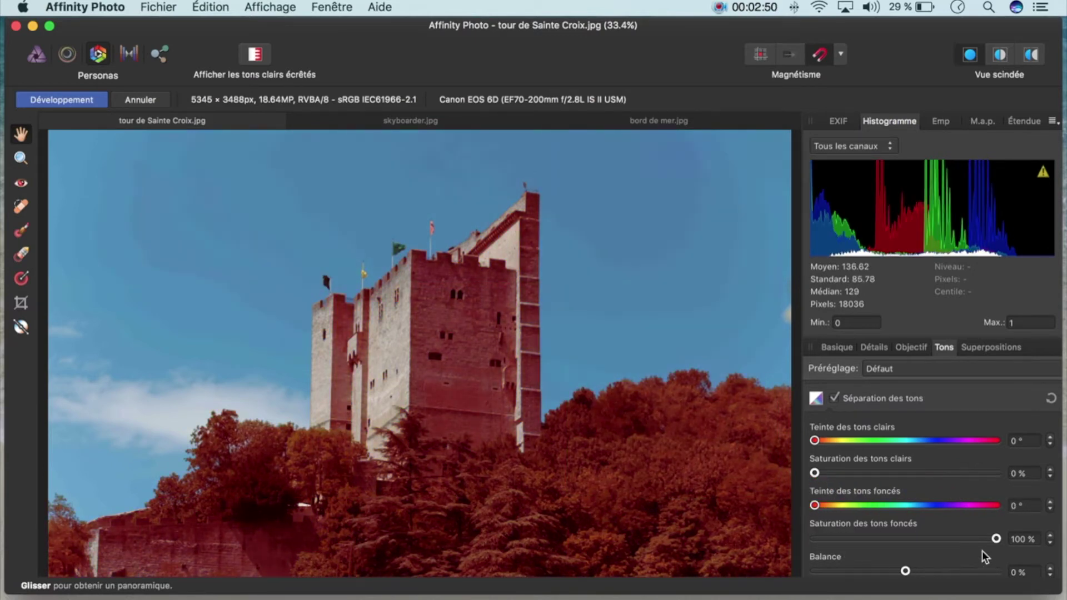
pyautogui.moveTo(996, 539); pyautogui.dragTo(804, 539)
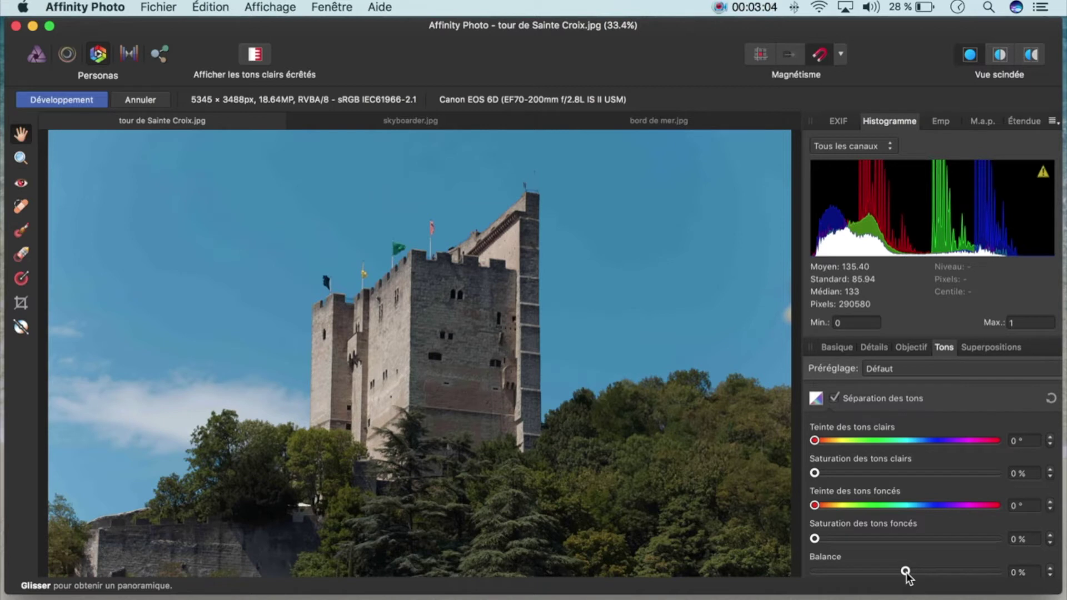
# Try the split-toning Balance at both extremes, then settle it at -1 %
pyautogui.moveTo(906, 571); pyautogui.dragTo(820, 571)
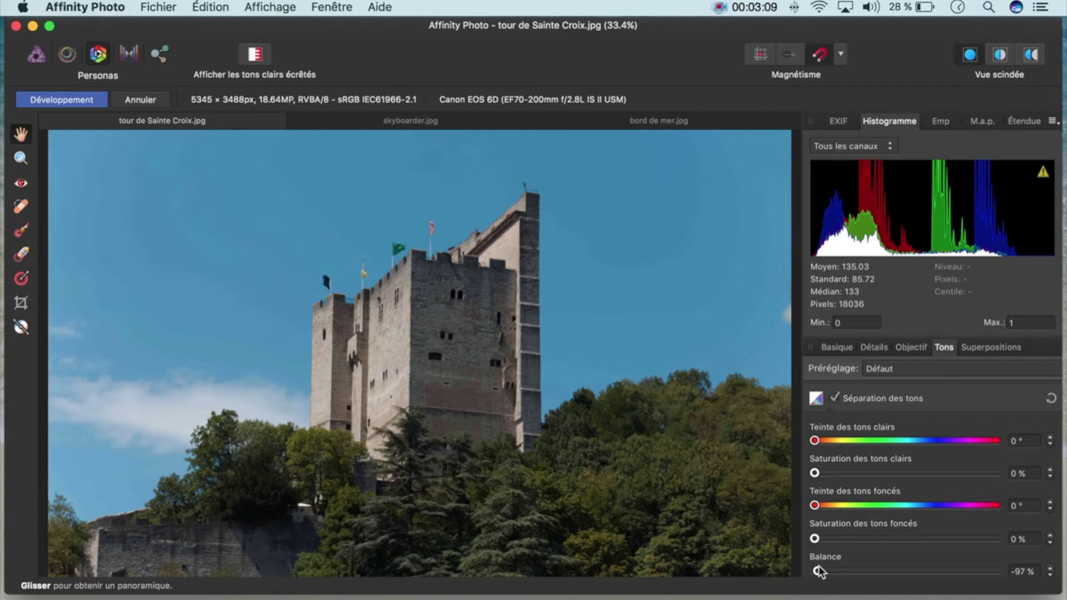
pyautogui.moveTo(824, 571)
pyautogui.mouseDown()
pyautogui.moveTo(959, 571)
pyautogui.moveTo(981, 589)
pyautogui.moveTo(1034, 596)
pyautogui.mouseUp()
pyautogui.moveTo(1007, 594); pyautogui.dragTo(906, 572)
pyautogui.click(1050, 576)
pyautogui.click(1050, 567)
pyautogui.click(1049, 577)
pyautogui.click(1050, 577)
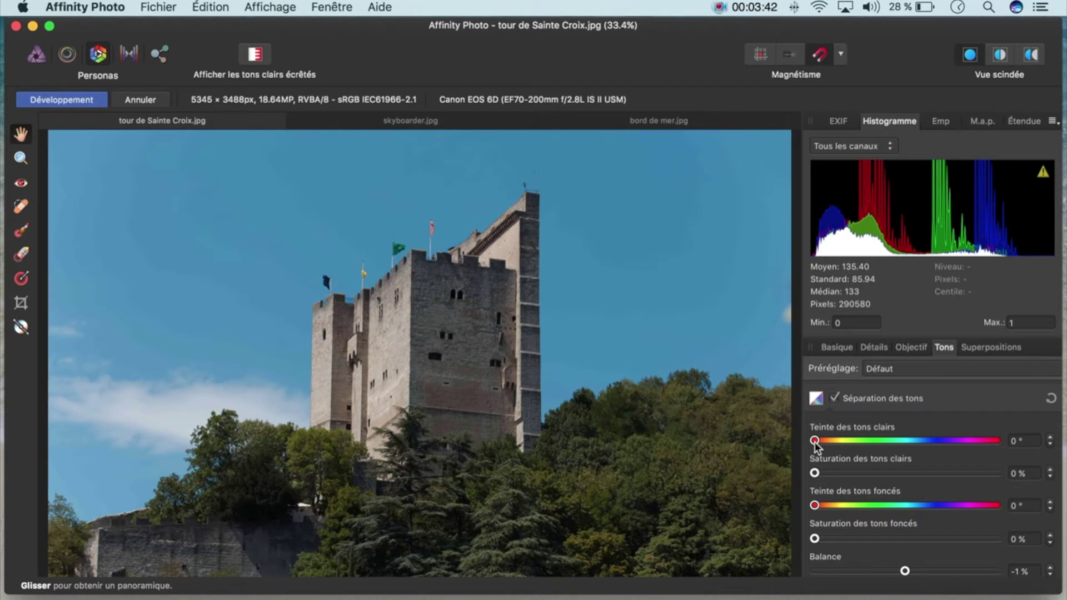
# Tint the castle's highlights at 56.3° with 100 % saturation and set the shadow hue to 62.6°
pyautogui.scroll(-1, 816, 444)
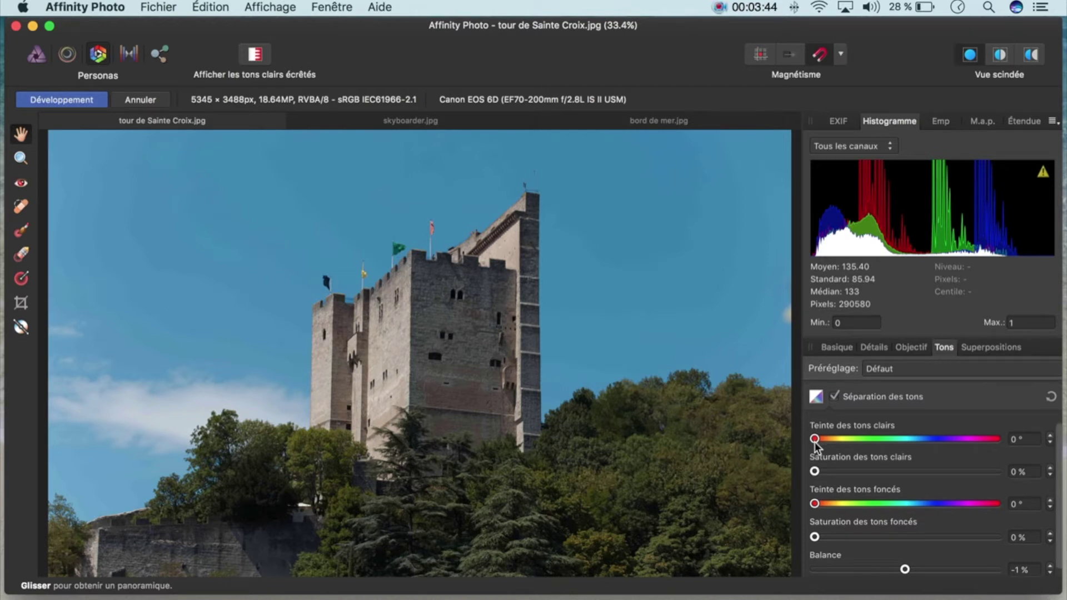
pyautogui.moveTo(815, 439); pyautogui.dragTo(843, 442)
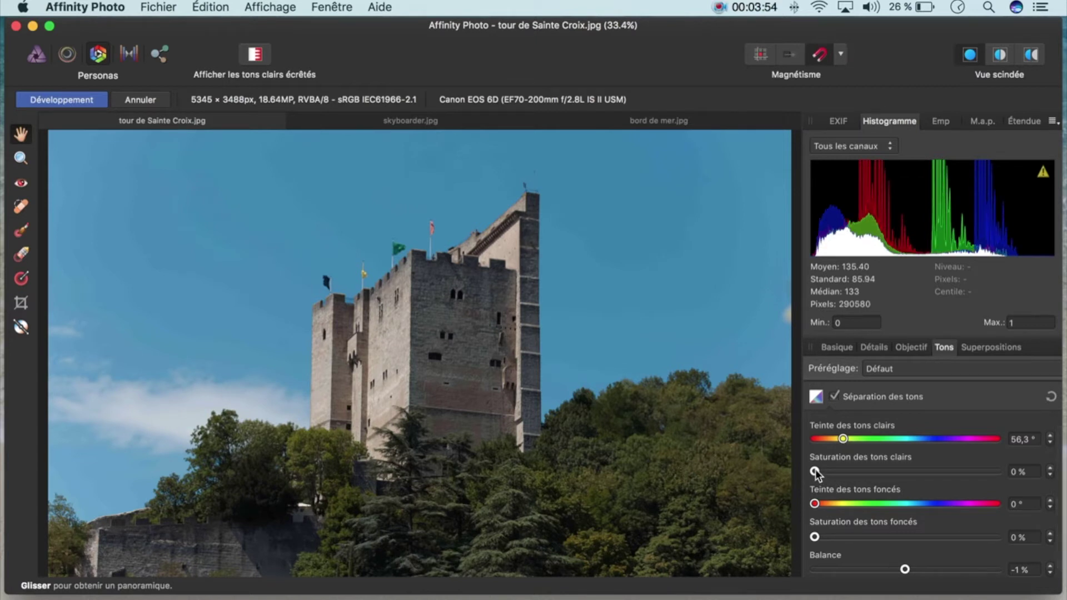
pyautogui.moveTo(815, 473); pyautogui.dragTo(996, 493)
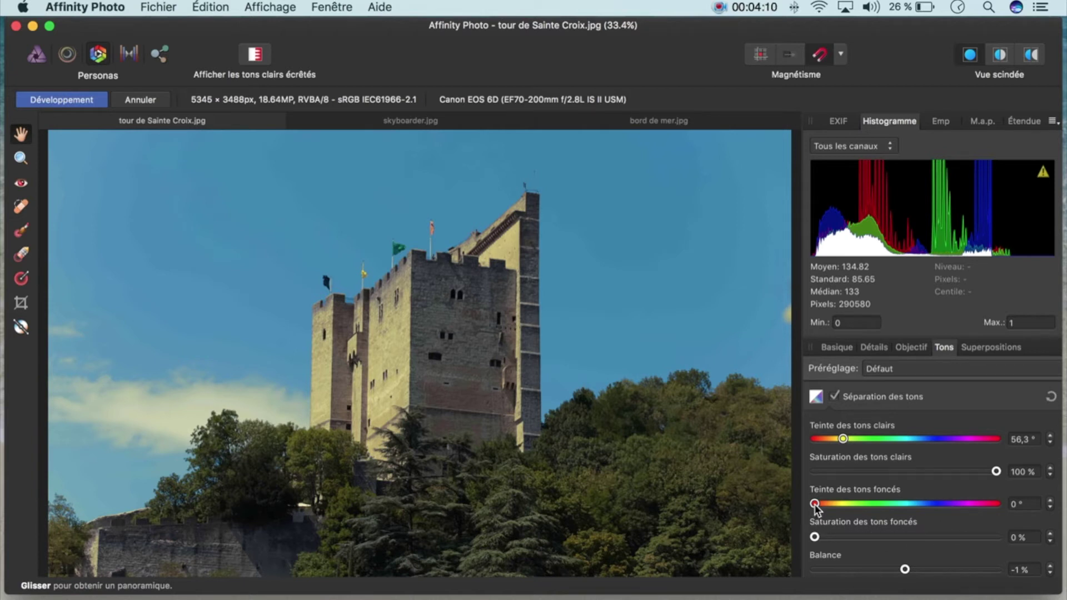
pyautogui.moveTo(815, 504); pyautogui.dragTo(846, 509)
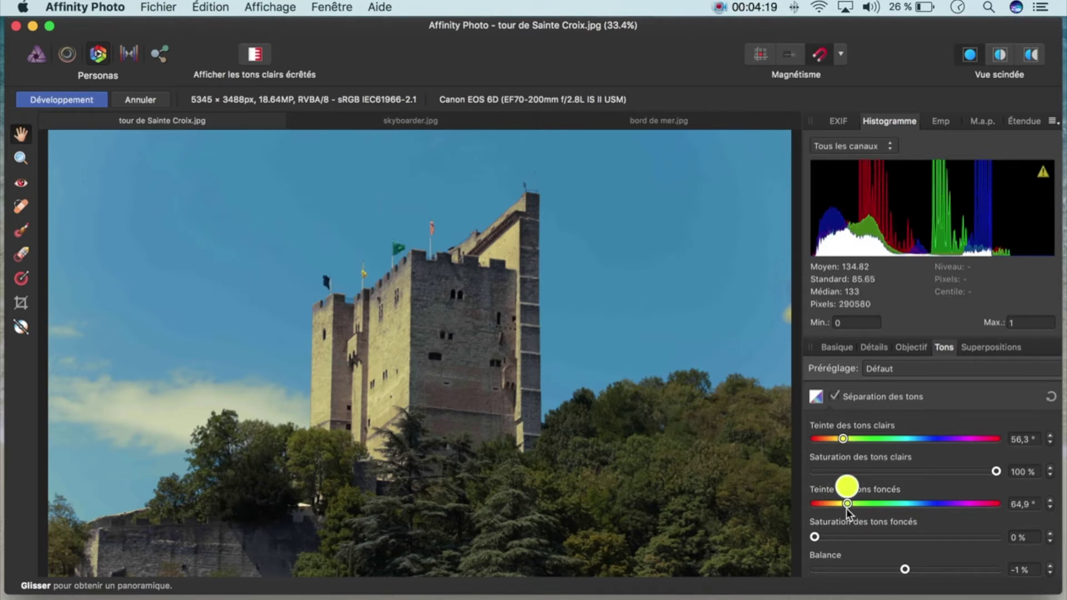
pyautogui.moveTo(845, 509); pyautogui.dragTo(846, 509)
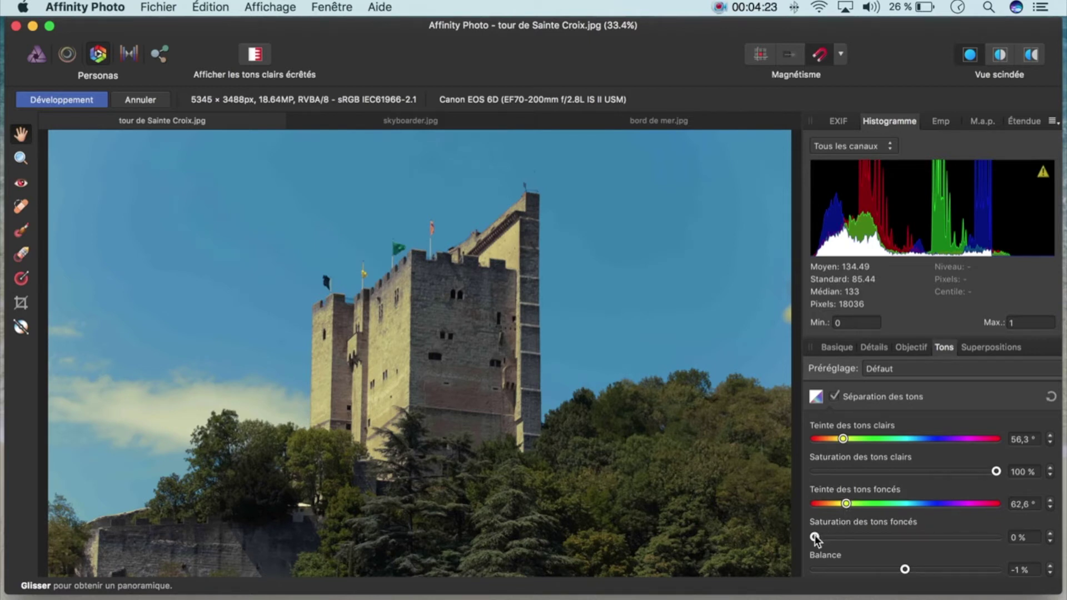
# Raise shadow saturation to 29 % and Balance to 25 %, then switch split toning off to compare
pyautogui.moveTo(816, 538); pyautogui.dragTo(870, 548)
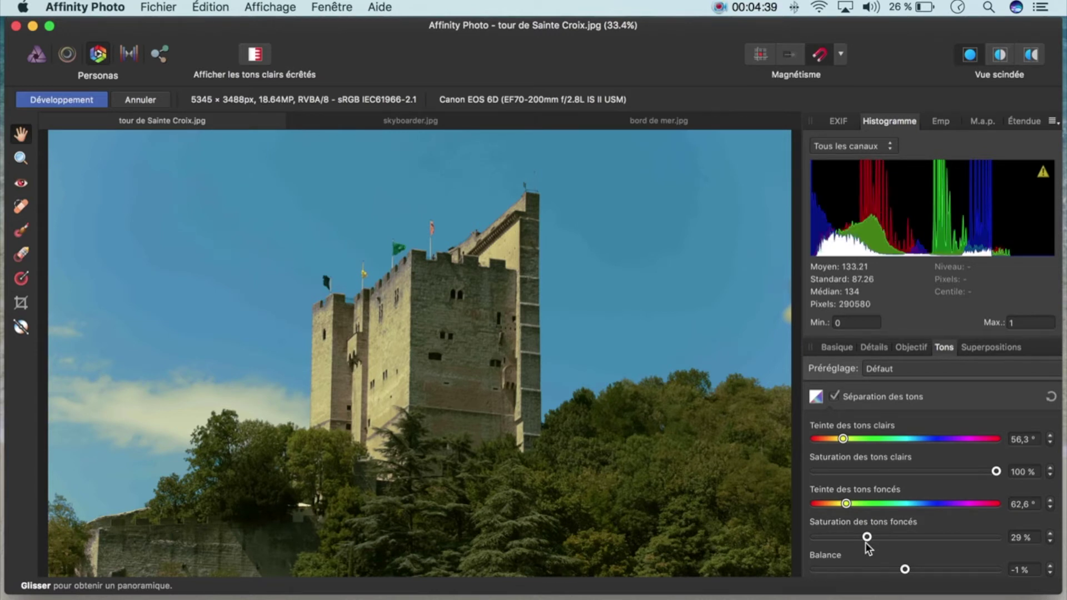
pyautogui.scroll(-1, 865, 542)
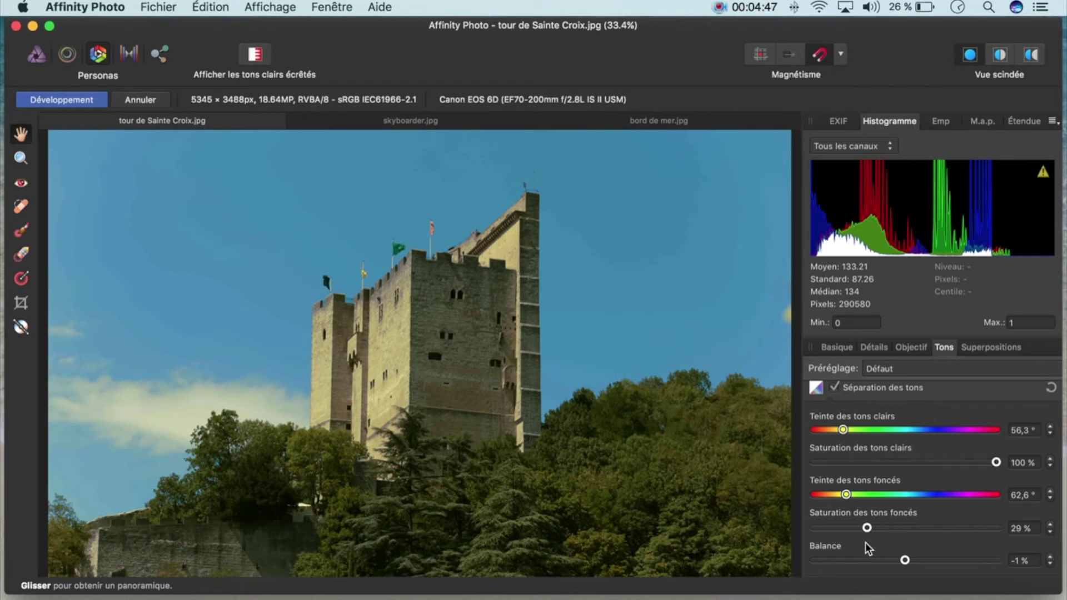
pyautogui.click(905, 560)
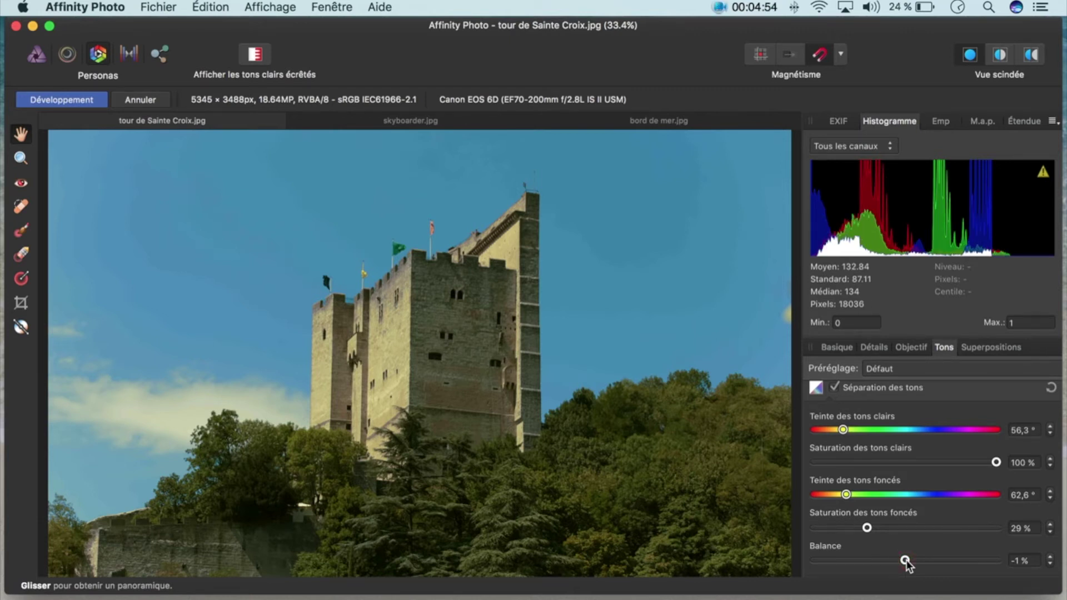
pyautogui.moveTo(905, 561); pyautogui.dragTo(930, 565)
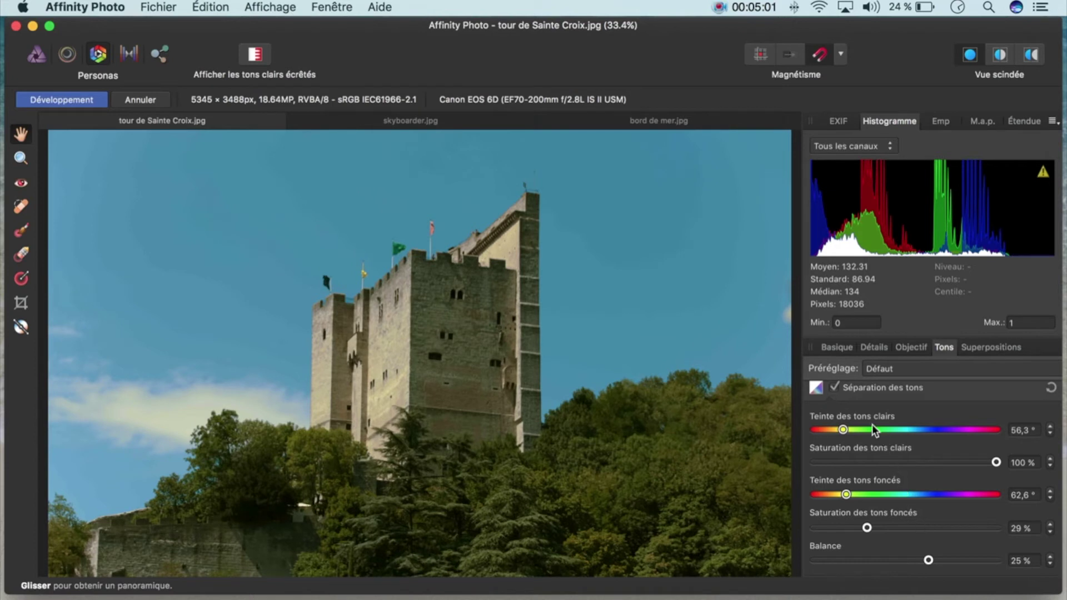
pyautogui.click(834, 387)
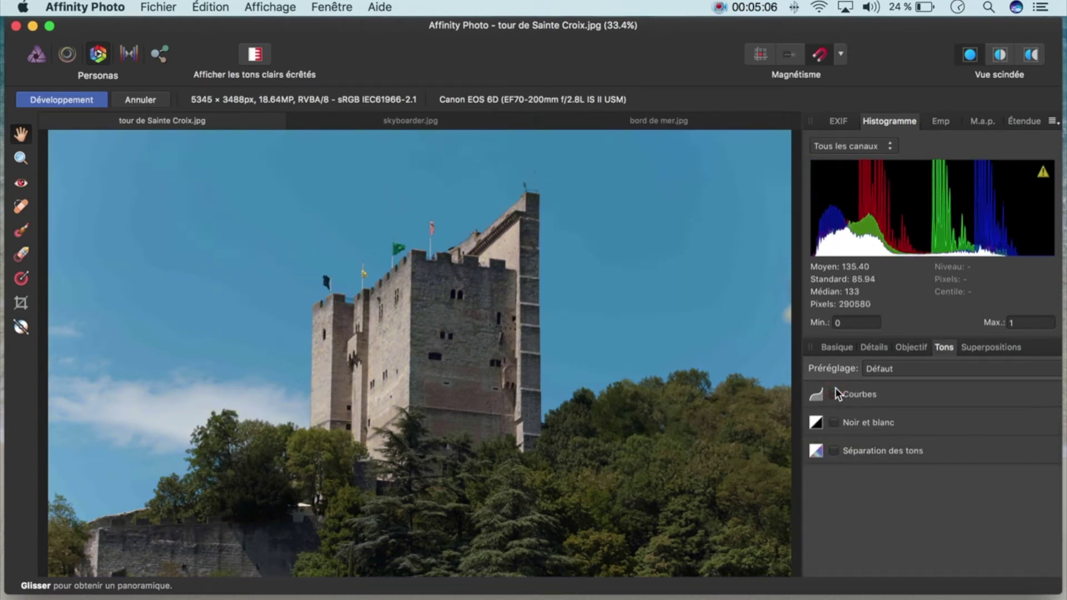
# Toggle split toning on and off to compare, then switch to skyboarder.jpg
pyautogui.click(834, 450)
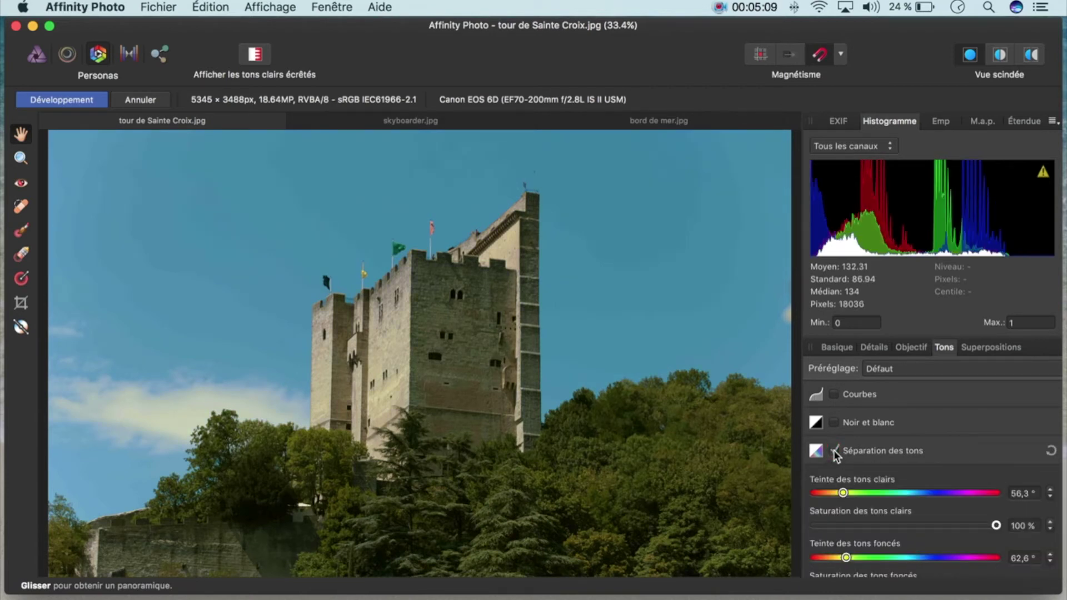
pyautogui.click(834, 451)
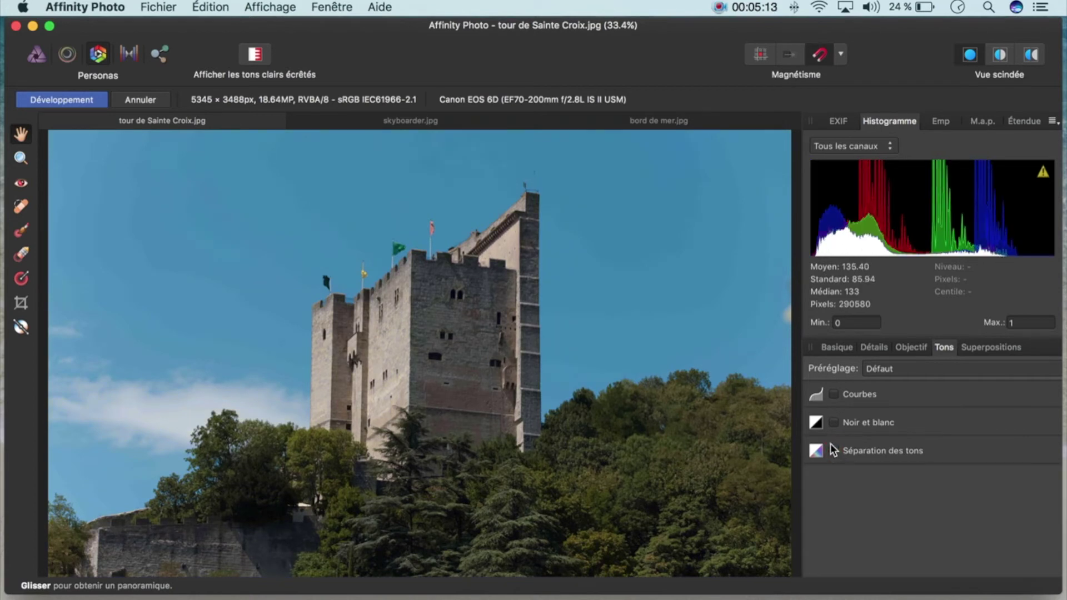
pyautogui.click(407, 127)
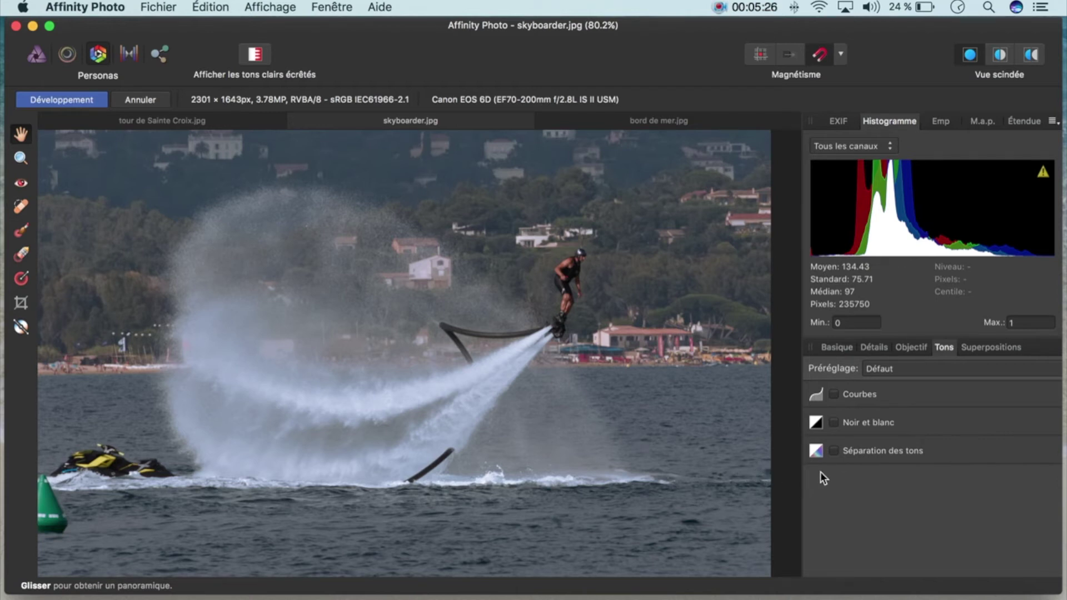
# Enable split toning on skyboarder.jpg with highlights tinted blue at 238.7° and 23 % saturation
pyautogui.click(835, 451)
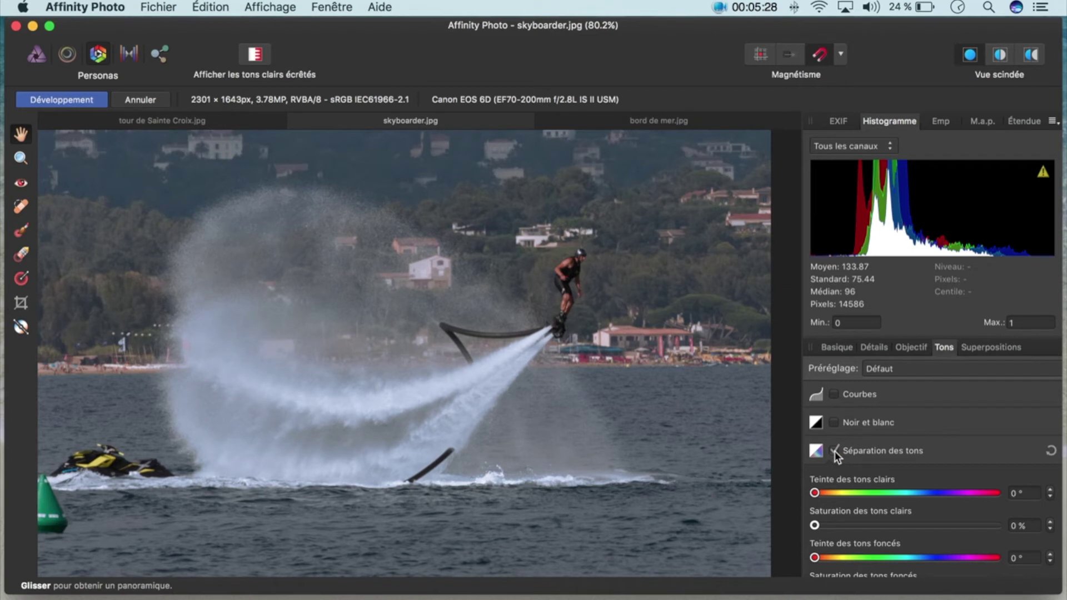
pyautogui.scroll(-1, 835, 452)
pyautogui.scroll(-2, 835, 451)
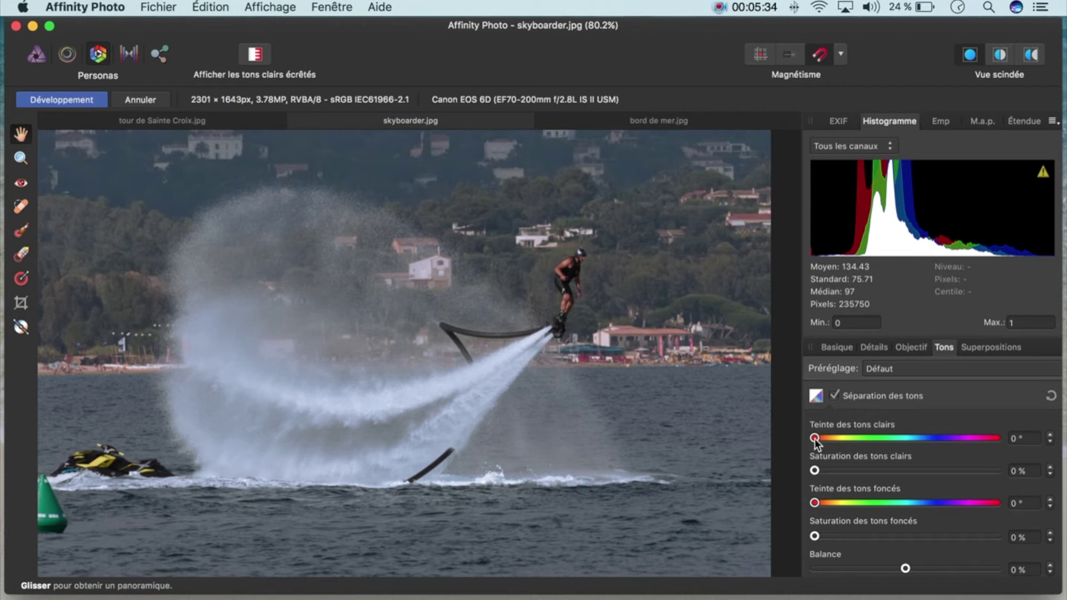
pyautogui.moveTo(815, 438); pyautogui.dragTo(935, 442)
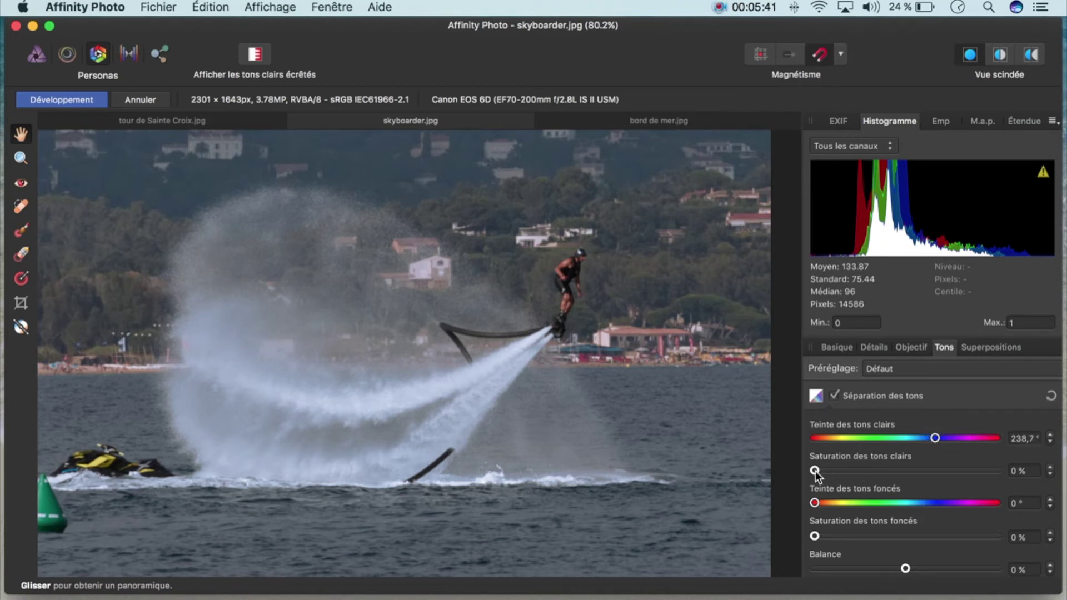
pyautogui.moveTo(815, 472); pyautogui.dragTo(857, 472)
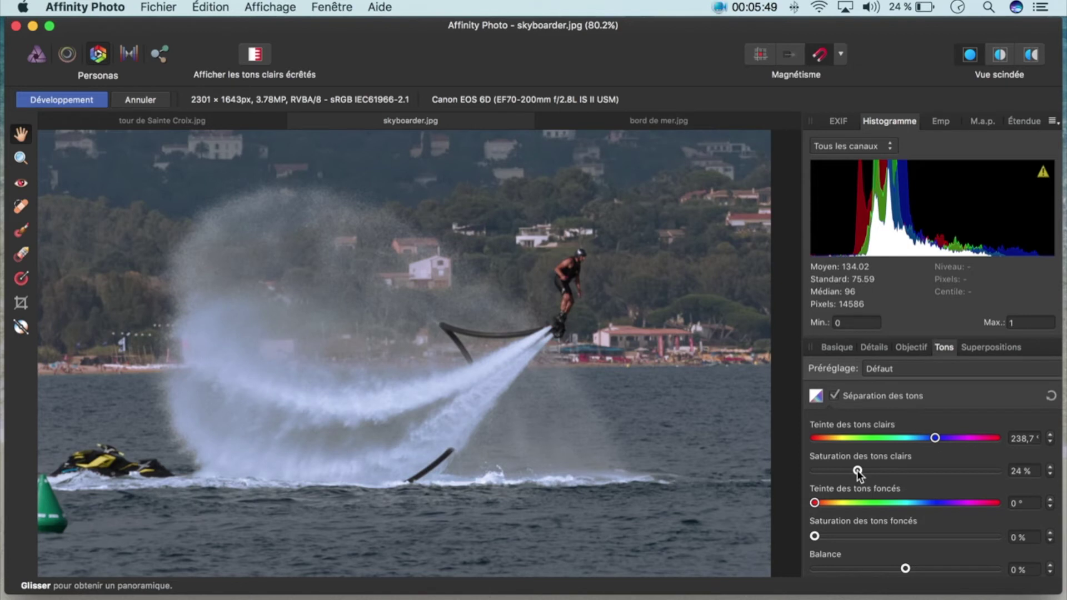
pyautogui.click(1050, 474)
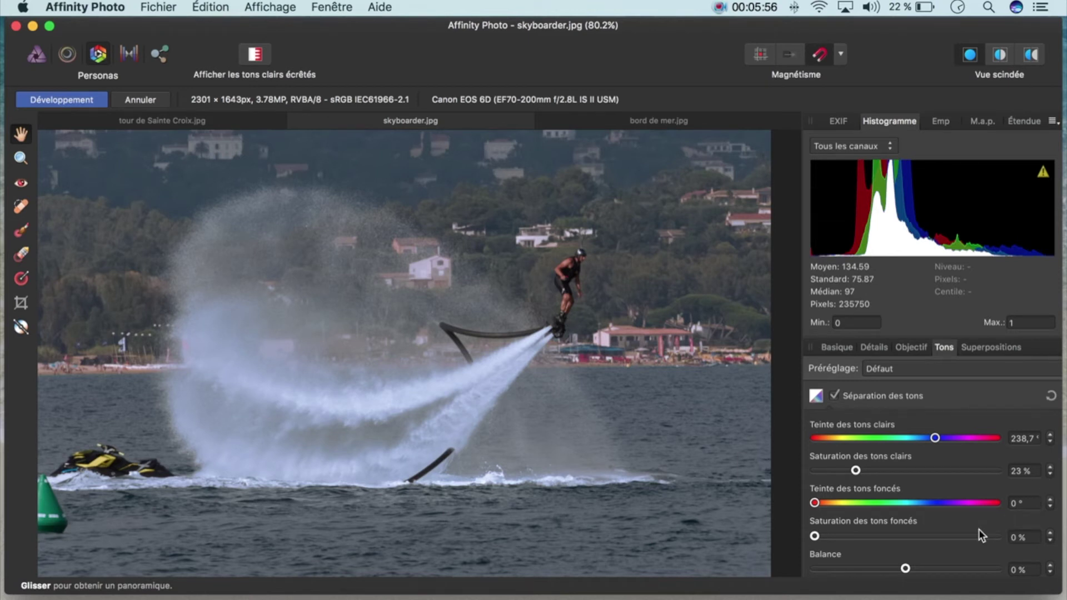
pyautogui.click(815, 502)
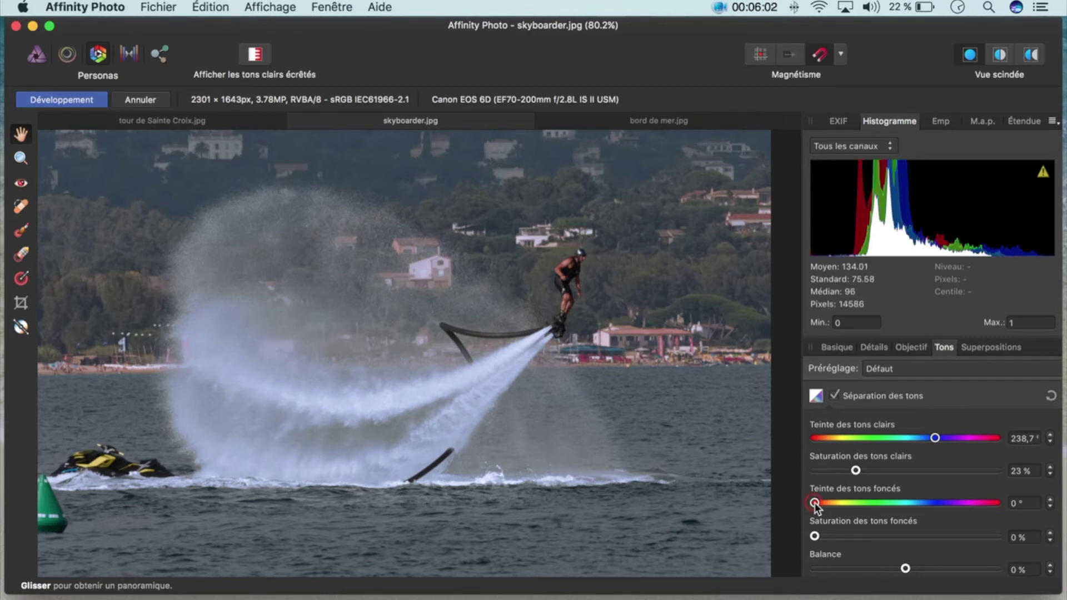
# Tint the flyboarder's shadows at 244.5° with 9 % saturation, set Balance to -64 %, then turn split toning off
pyautogui.moveTo(814, 502); pyautogui.dragTo(936, 503)
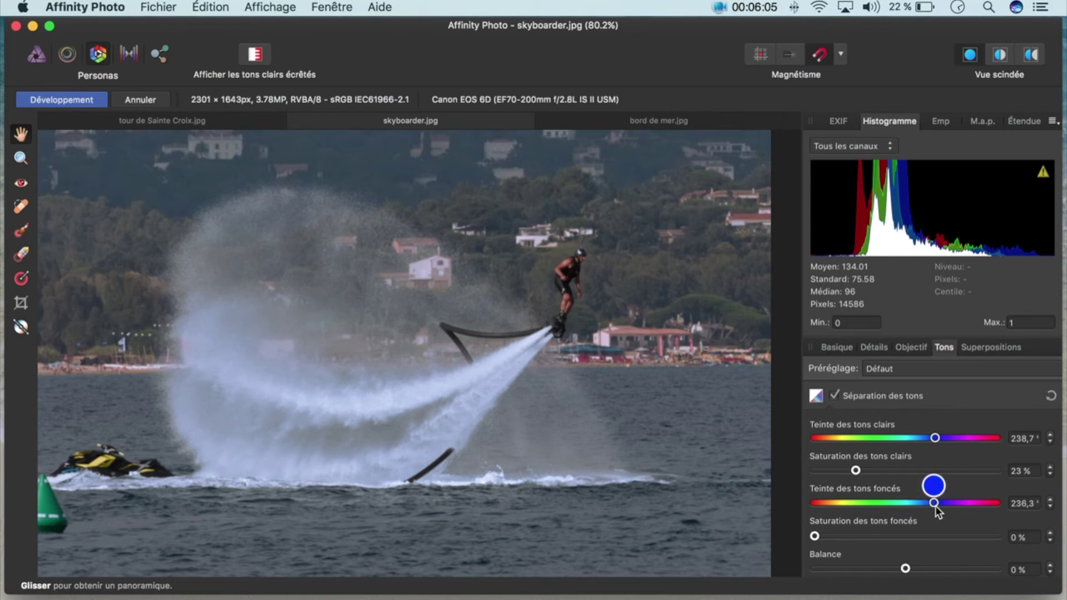
pyautogui.moveTo(935, 503); pyautogui.dragTo(938, 503)
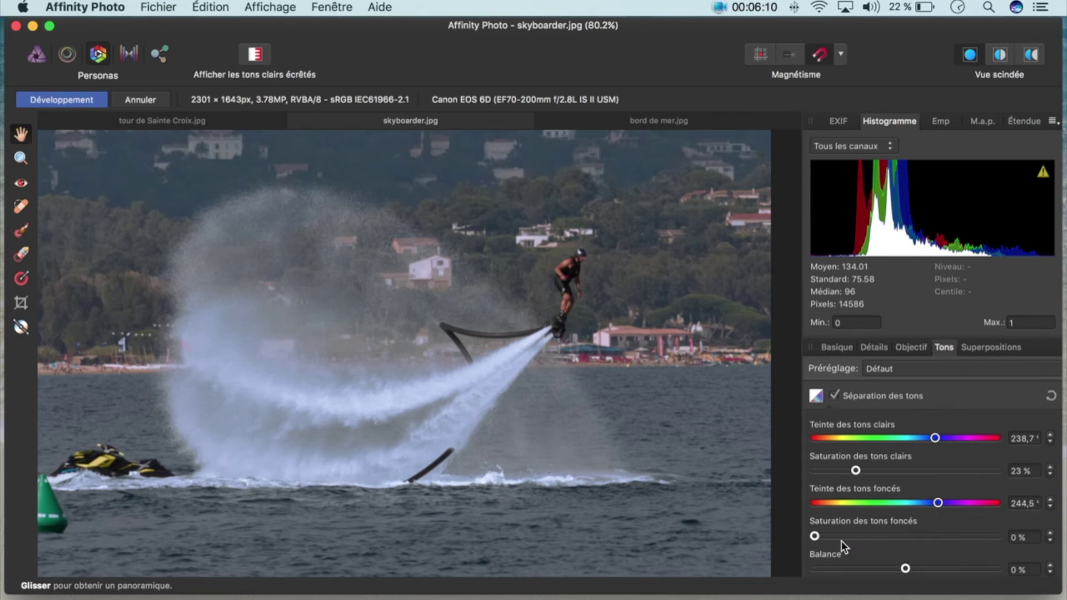
pyautogui.moveTo(816, 537); pyautogui.dragTo(830, 537)
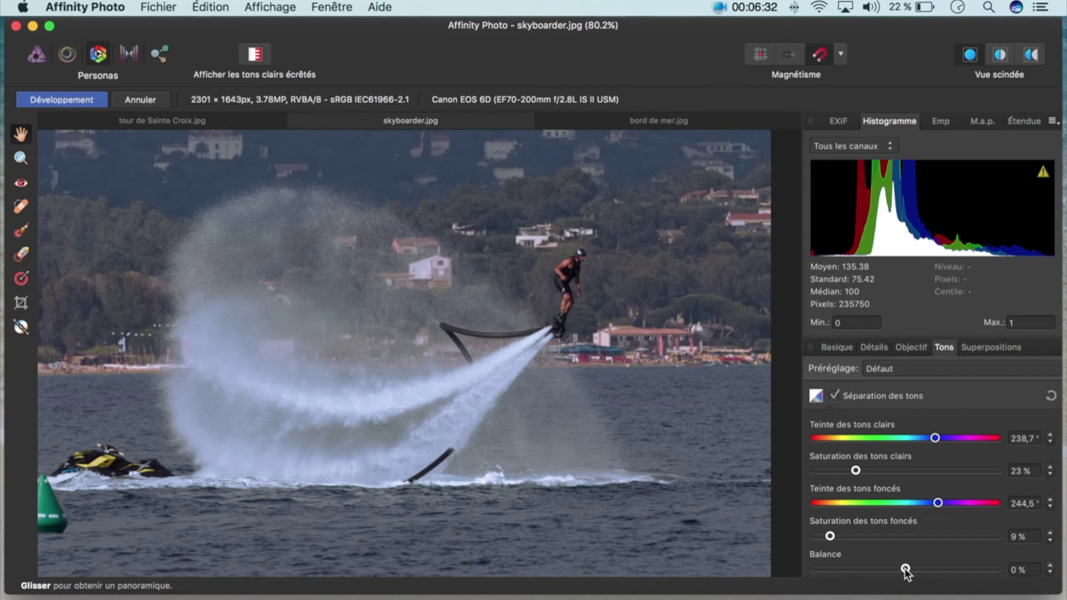
pyautogui.moveTo(905, 568); pyautogui.dragTo(847, 569)
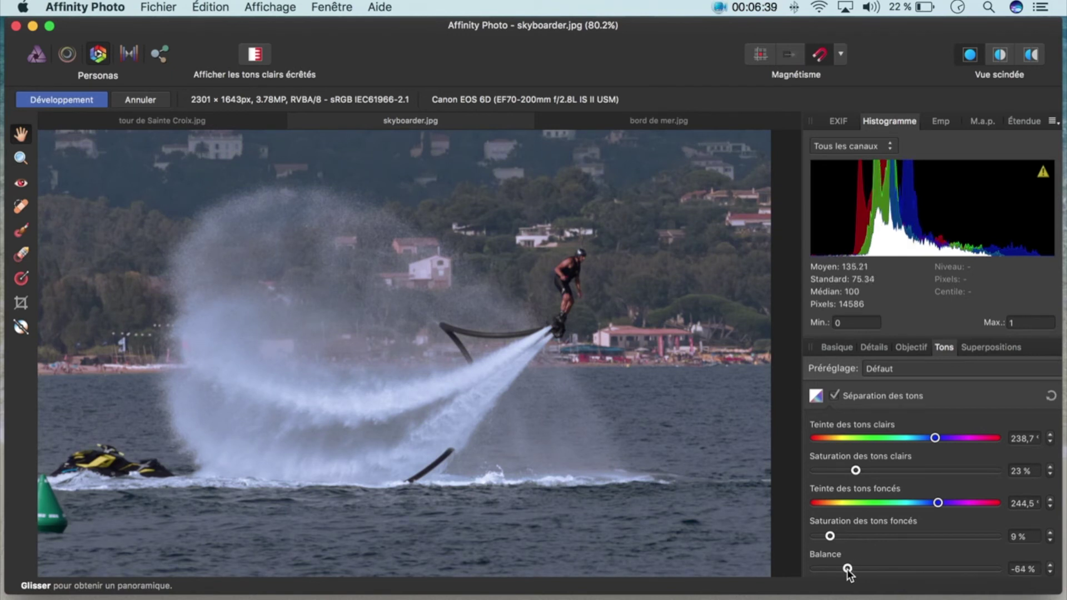
pyautogui.click(834, 397)
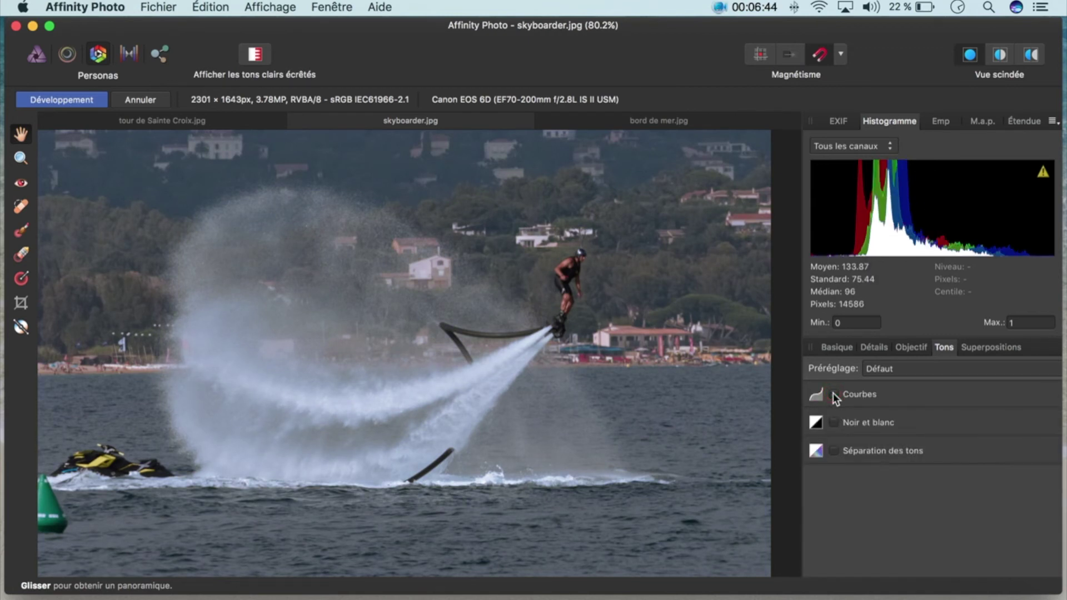
# Toggle split toning off and on for skyboarder.jpg, leaving it enabled, then switch to bord de mer.jpg
pyautogui.click(833, 450)
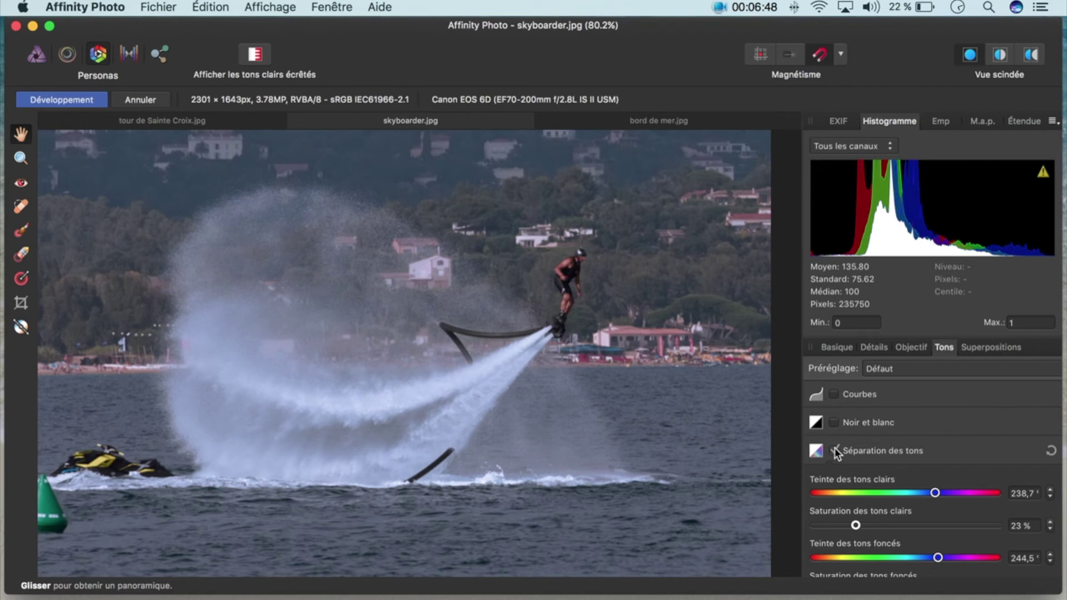
pyautogui.click(834, 451)
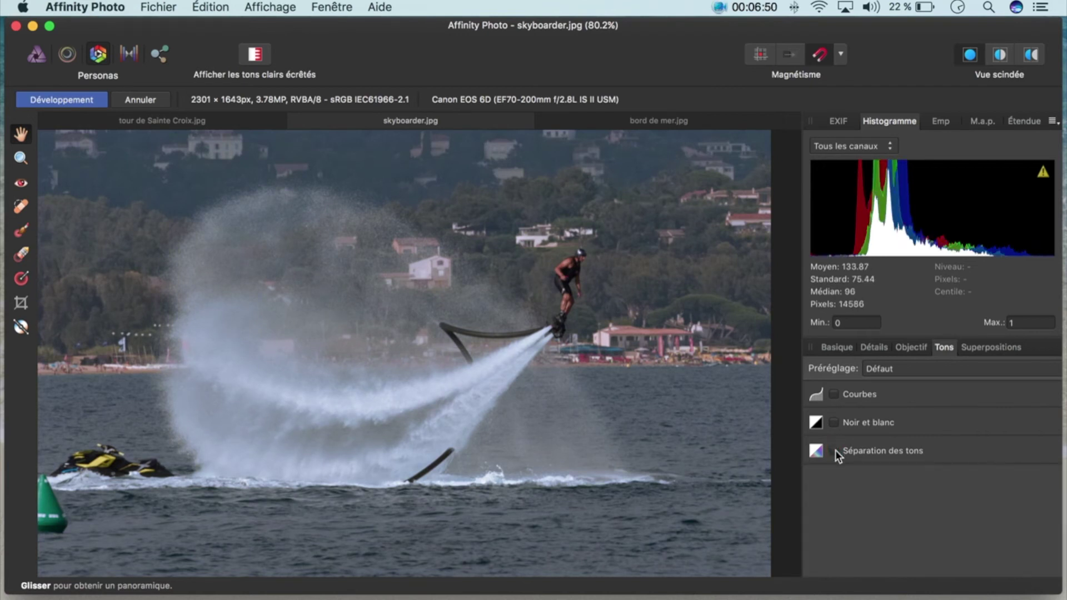
pyautogui.click(835, 451)
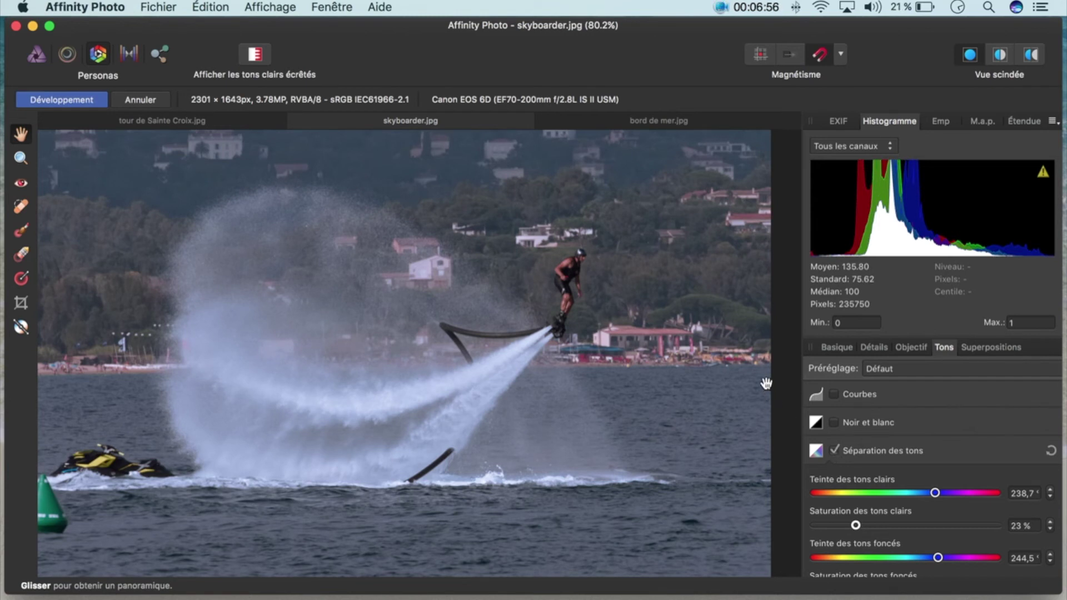
pyautogui.click(691, 120)
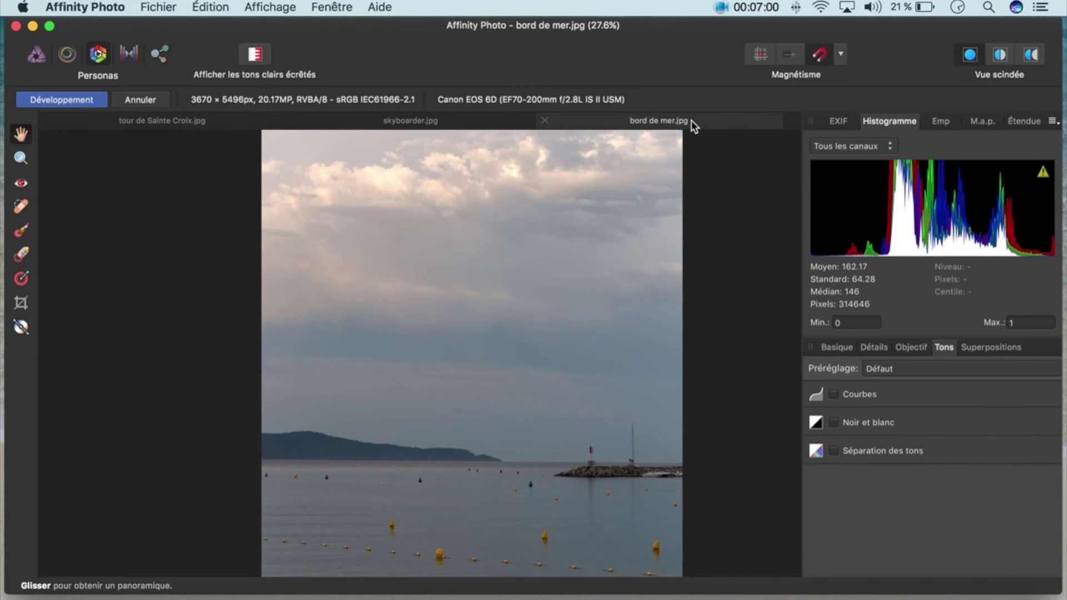
# Enable split toning on bord de mer.jpg with highlight saturation at 15 %
pyautogui.click(834, 451)
pyautogui.scroll(-3, 837, 459)
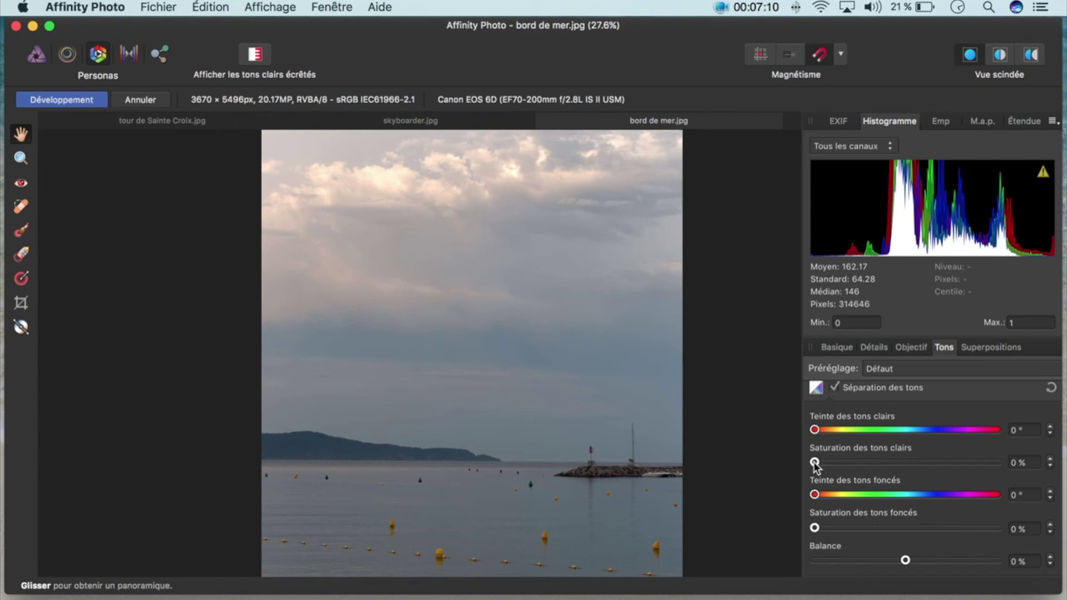
pyautogui.moveTo(815, 462); pyautogui.dragTo(841, 463)
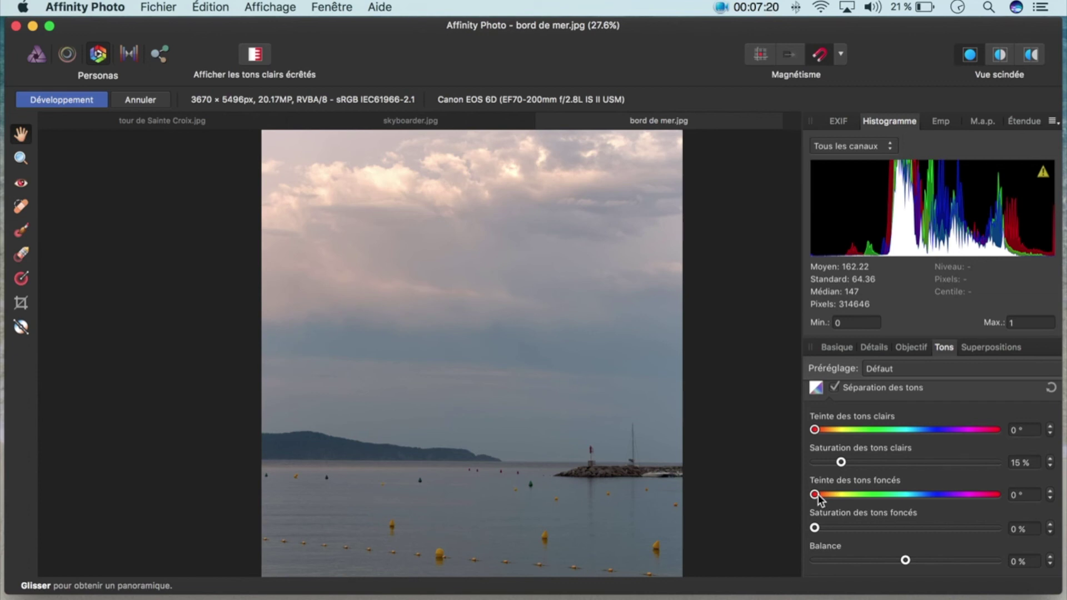
# Tint the seaside shadows blue at 246.9° with 10 % saturation and set Balance to -1 %
pyautogui.moveTo(815, 494); pyautogui.dragTo(941, 503)
pyautogui.moveTo(816, 528); pyautogui.dragTo(835, 531)
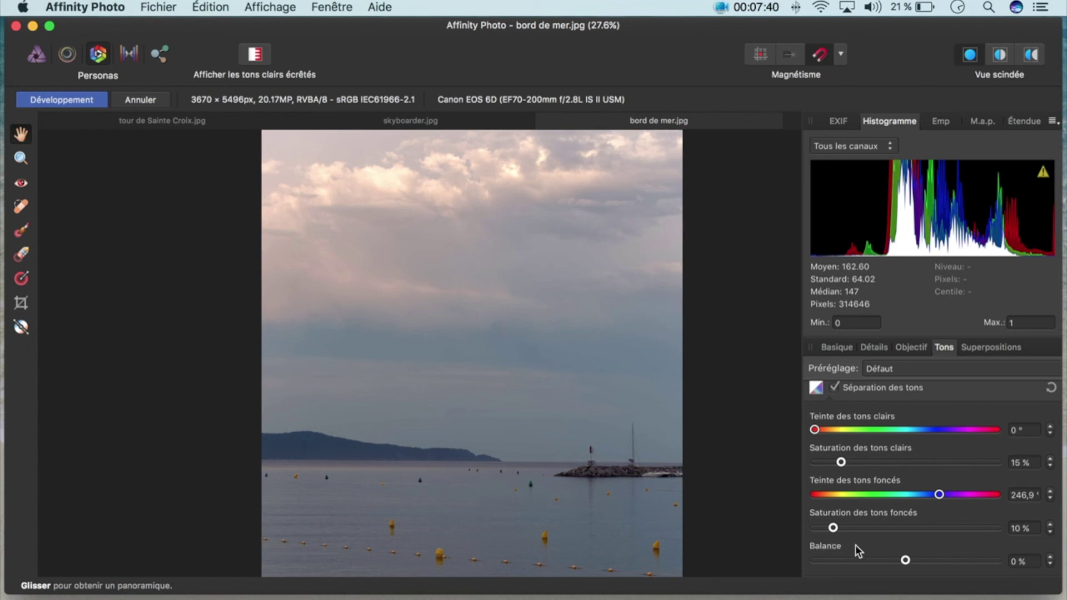
pyautogui.click(905, 560)
pyautogui.moveTo(906, 563); pyautogui.dragTo(905, 562)
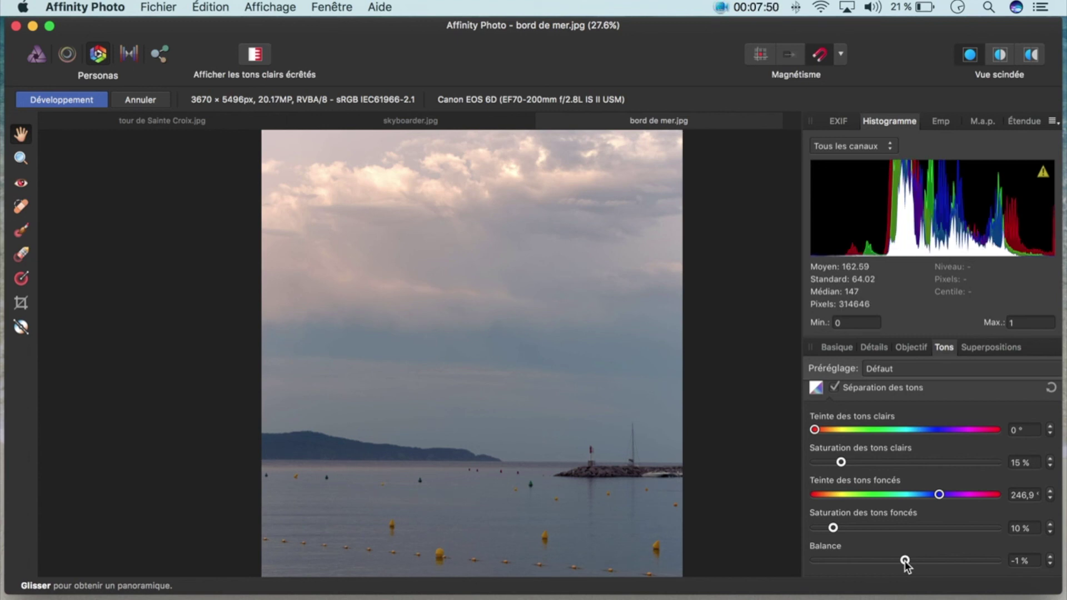
pyautogui.scroll(-1, 884, 539)
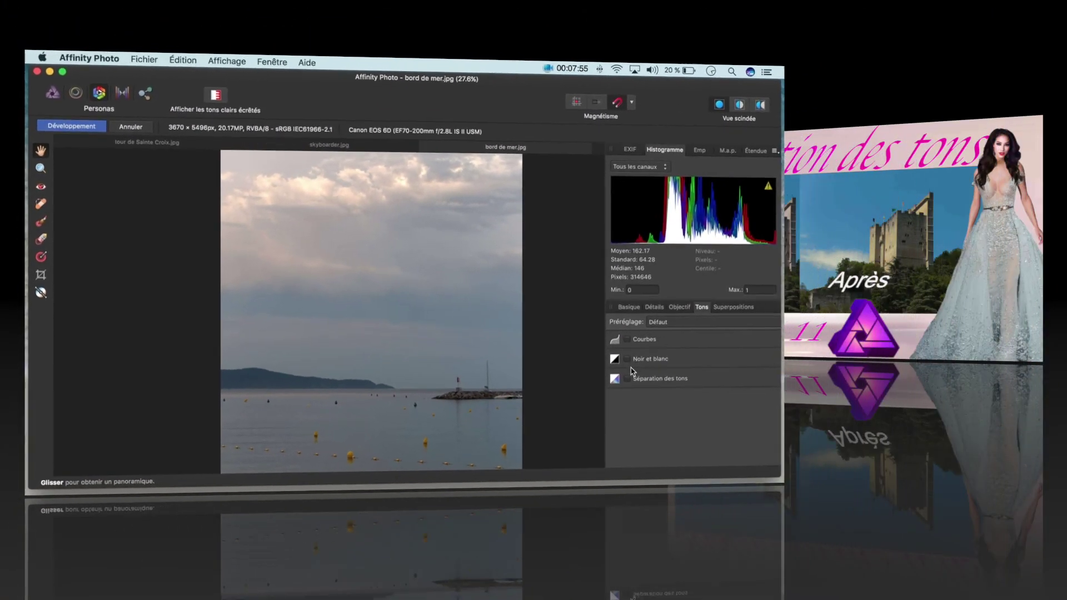
pyautogui.click(580, 366)
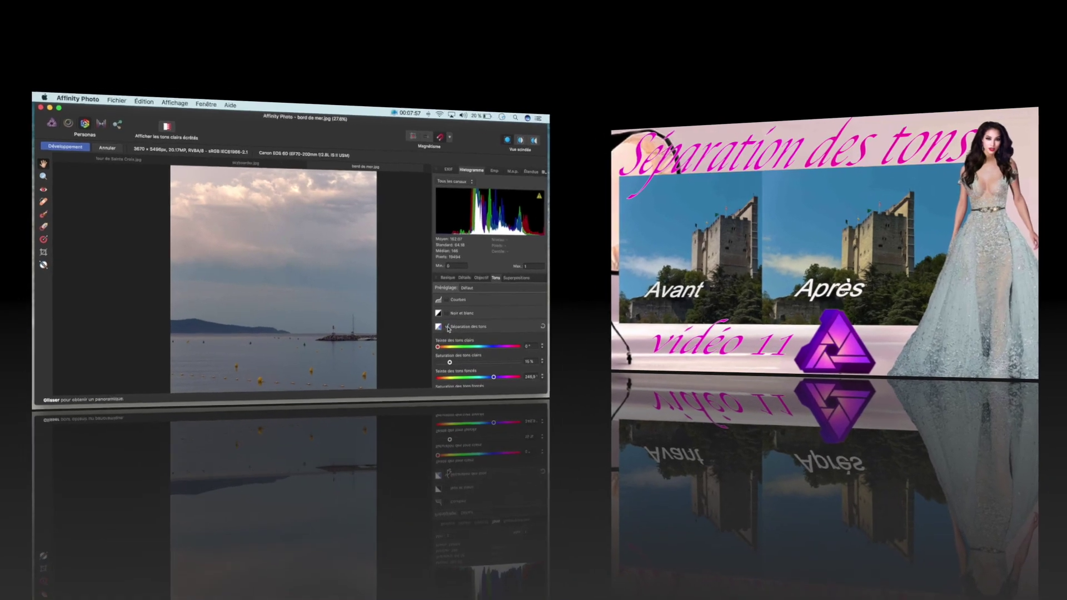